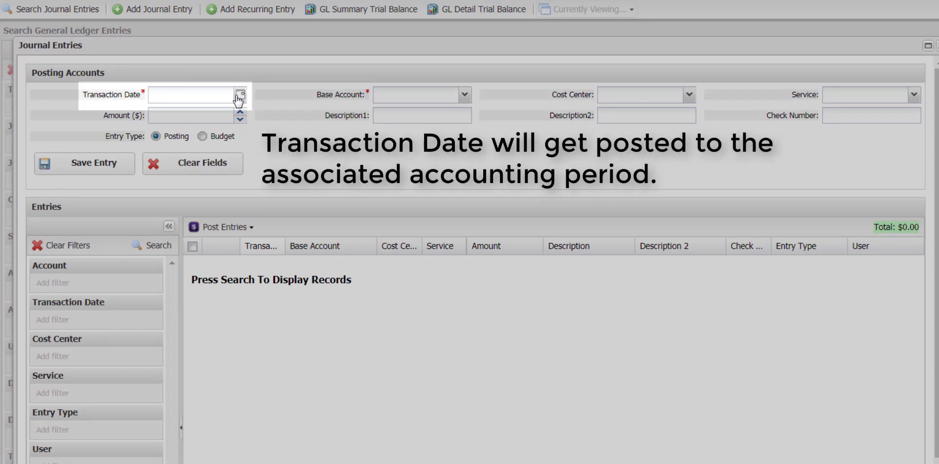
# Set the new journal entry's transaction date to 12/19/2018 and its base account to 1000 - Cash-BB&T.
pyautogui.click(239, 96)
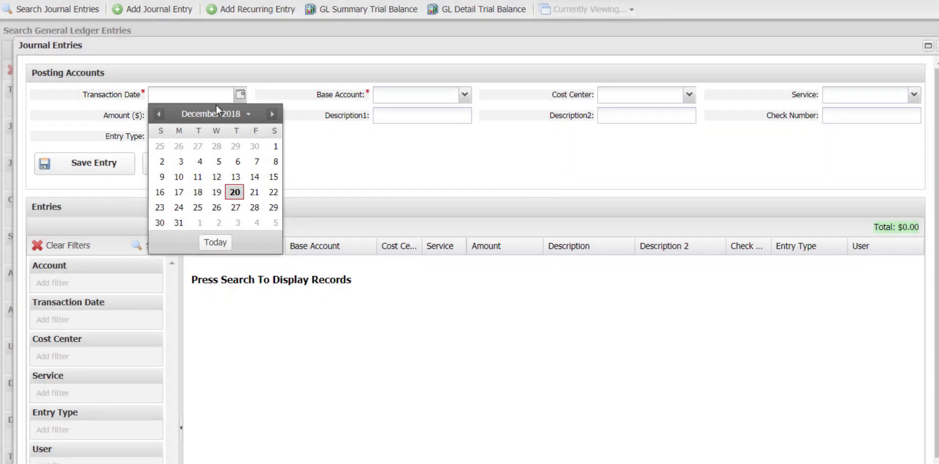
pyautogui.click(217, 193)
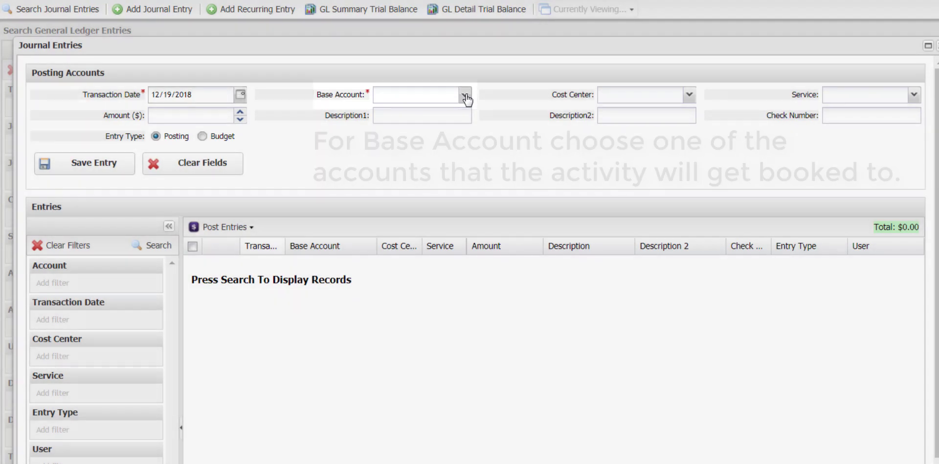
pyautogui.click(465, 95)
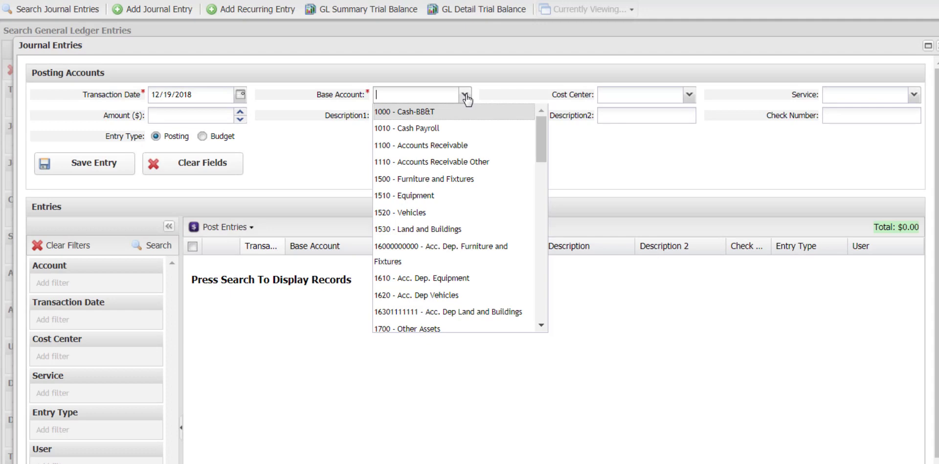
pyautogui.click(423, 117)
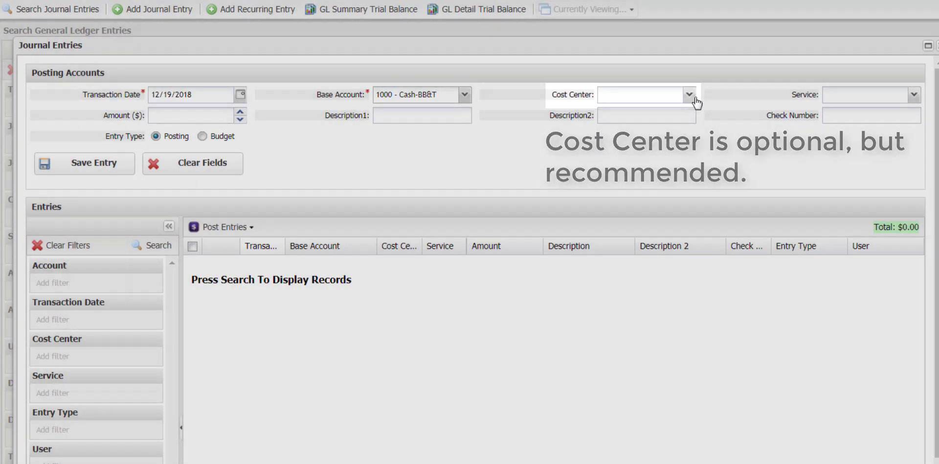
# Assign the entry to the Charlotte cost center and view the available services without choosing one.
pyautogui.click(696, 95)
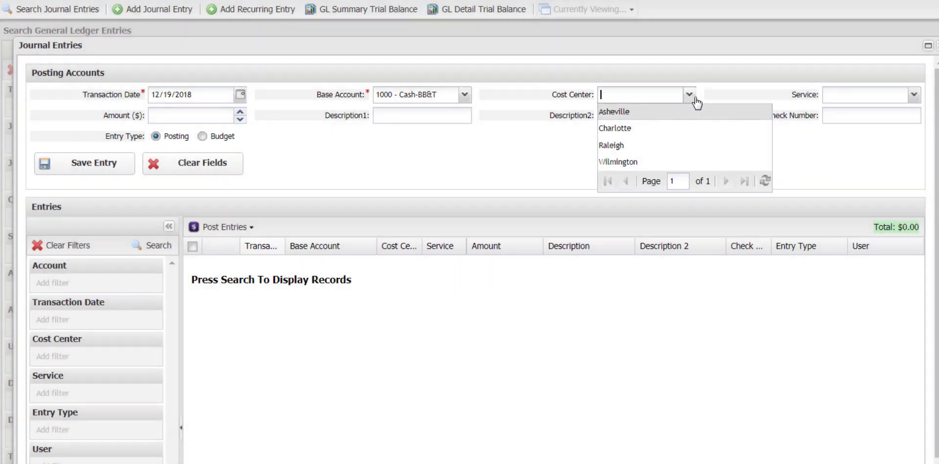
pyautogui.click(653, 129)
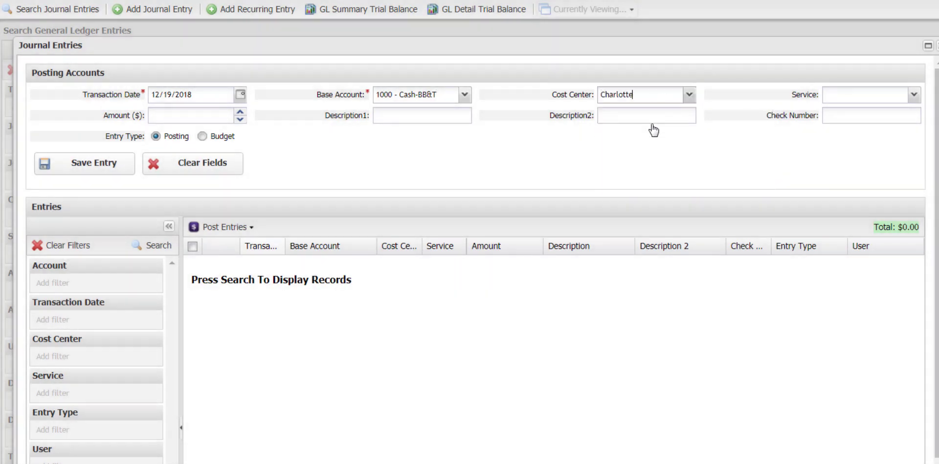
pyautogui.click(913, 96)
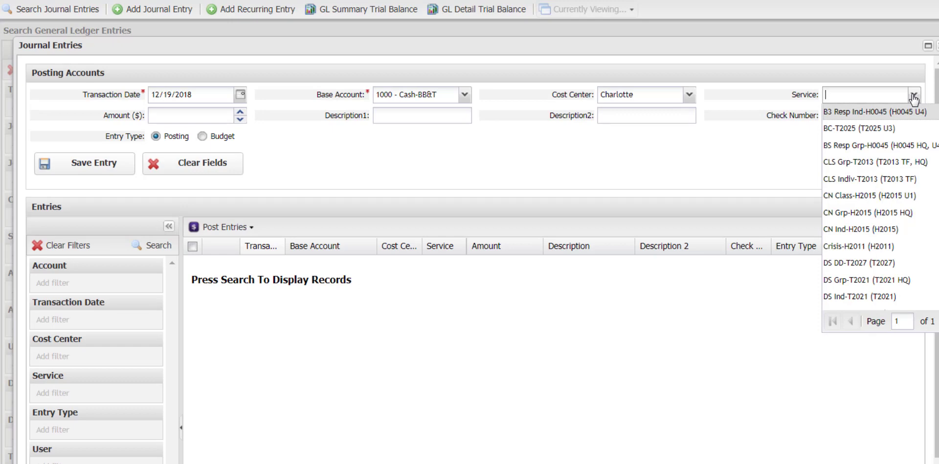
pyautogui.click(807, 117)
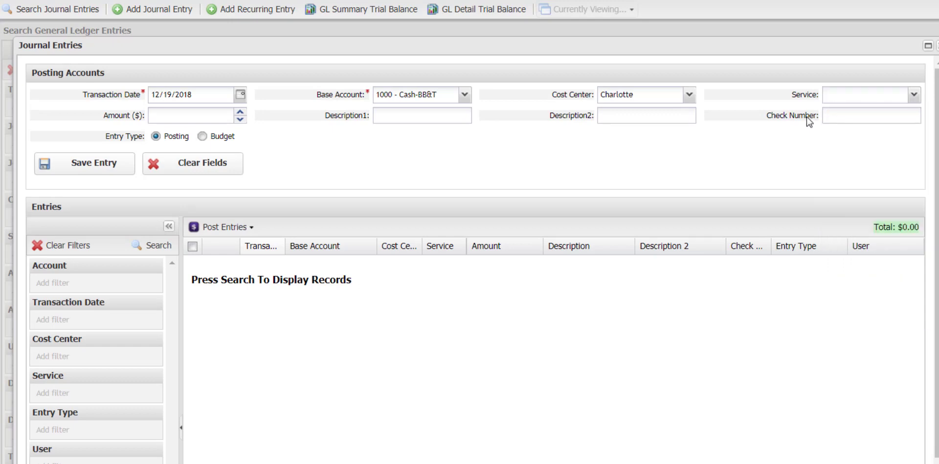
# Enter an amount of -250 with the first description "security system-Dec" and save the entry.
pyautogui.click(197, 114)
pyautogui.write('-250')
pyautogui.click(405, 120)
pyautogui.write('security')
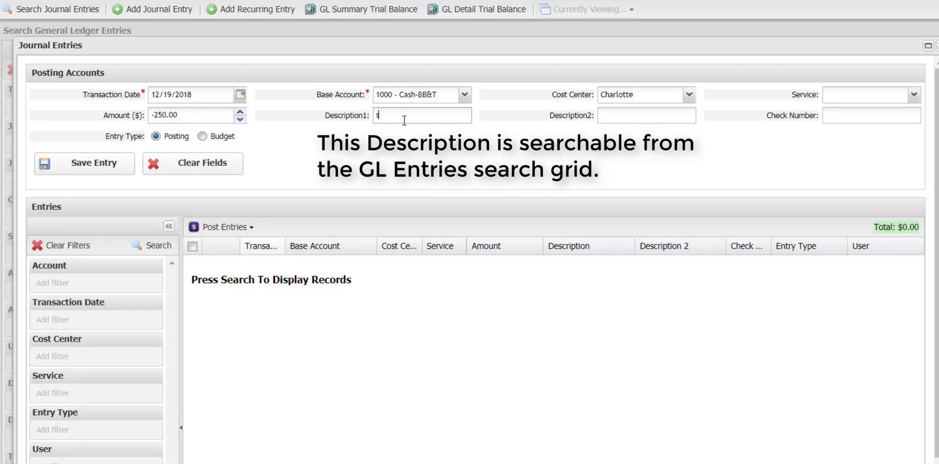
pyautogui.write(' system-Dec')
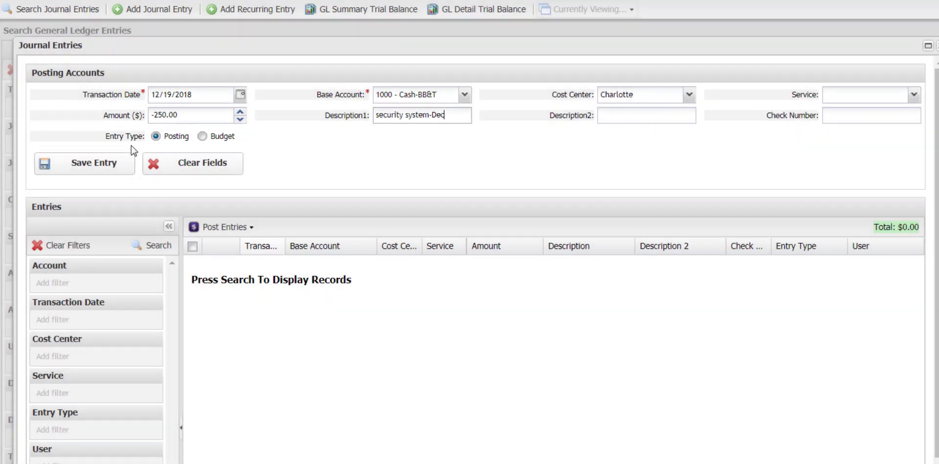
pyautogui.click(104, 170)
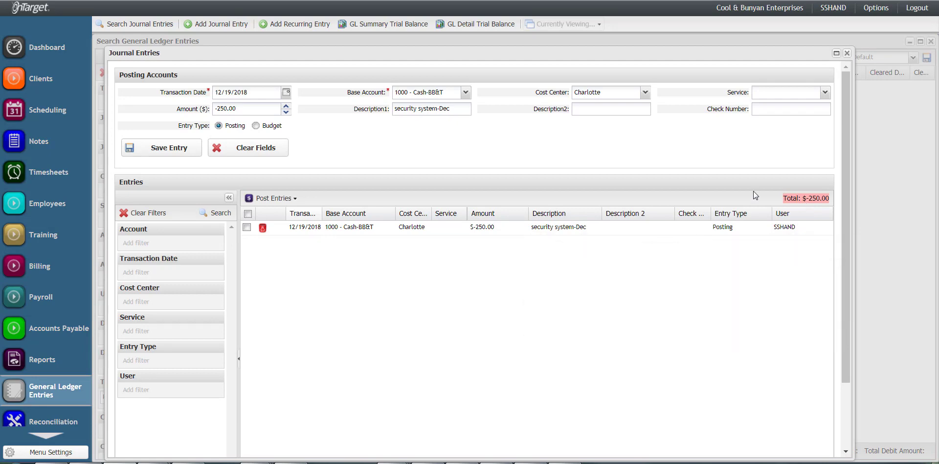
# For the offsetting entry, change the base account to 7500 - Security Services and the amount to positive 250.
pyautogui.click(465, 94)
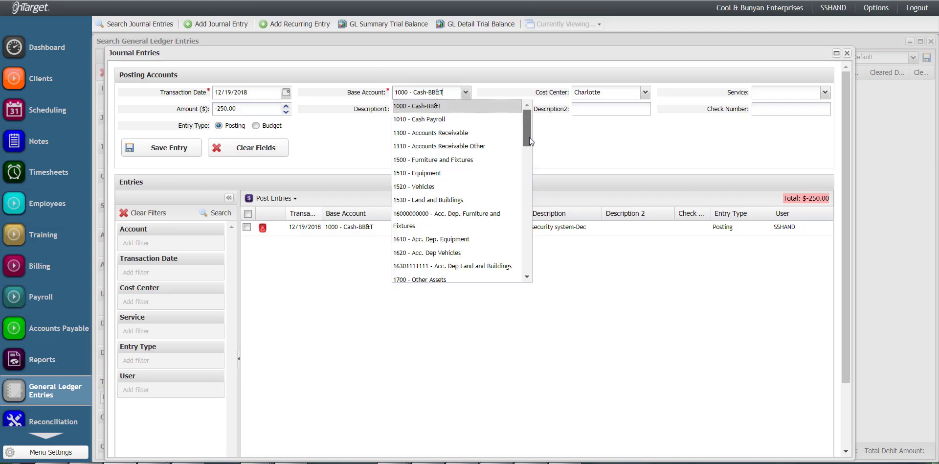
pyautogui.moveTo(528, 136); pyautogui.dragTo(537, 231)
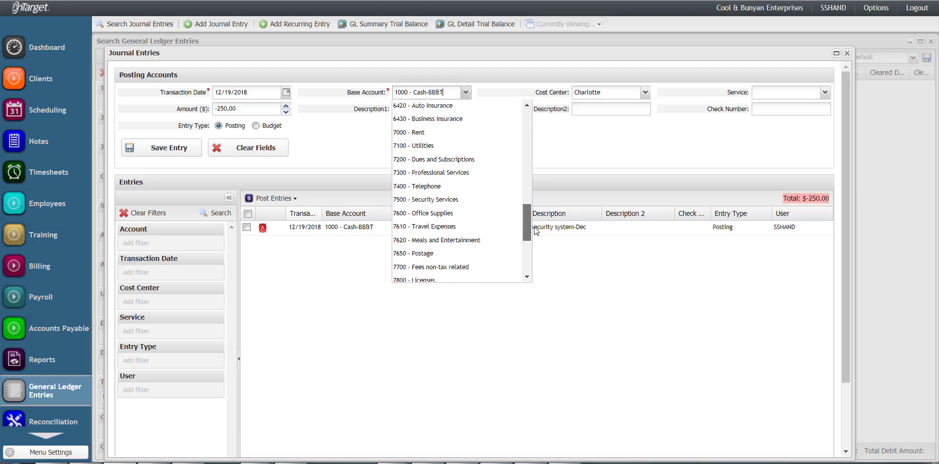
pyautogui.click(452, 200)
pyautogui.click(218, 109)
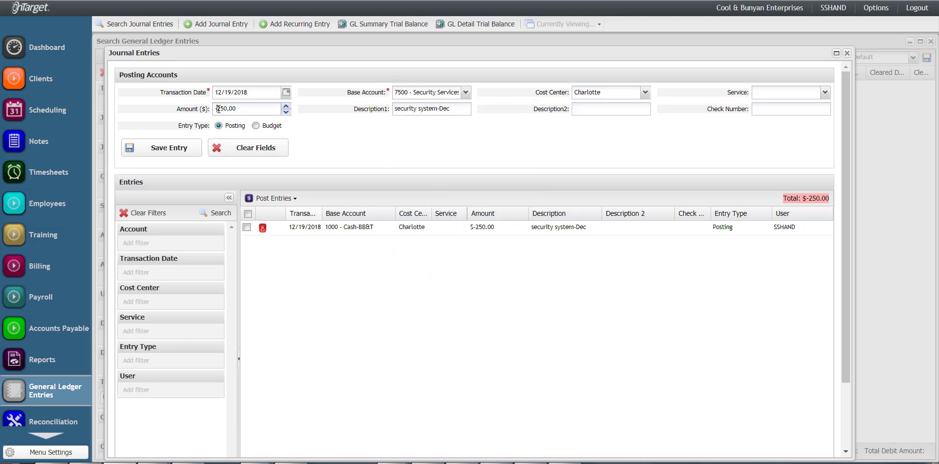
pyautogui.write('-')
pyautogui.press('BackSpace')
# Check the offsetting entry's transaction date, description and cost center, and save it.
pyautogui.moveTo(252, 92); pyautogui.dragTo(218, 92)
pyautogui.moveTo(458, 108); pyautogui.dragTo(394, 108)
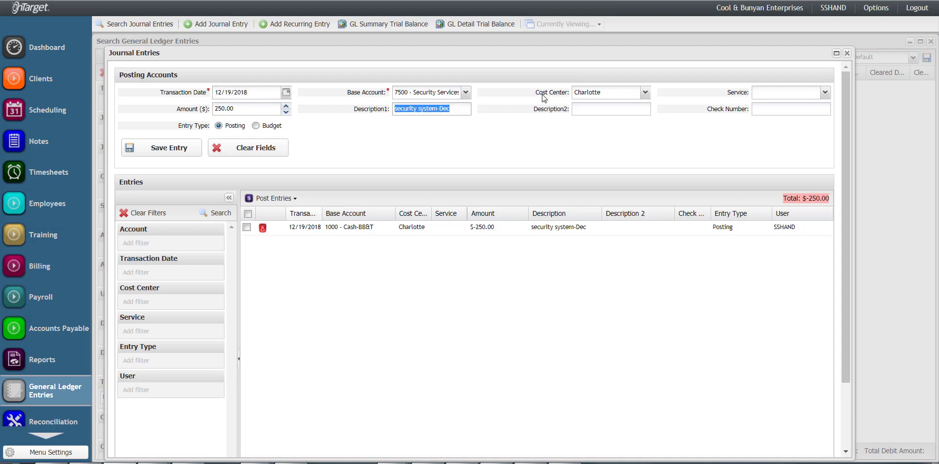
pyautogui.click(583, 92)
pyautogui.doubleClick(583, 92)
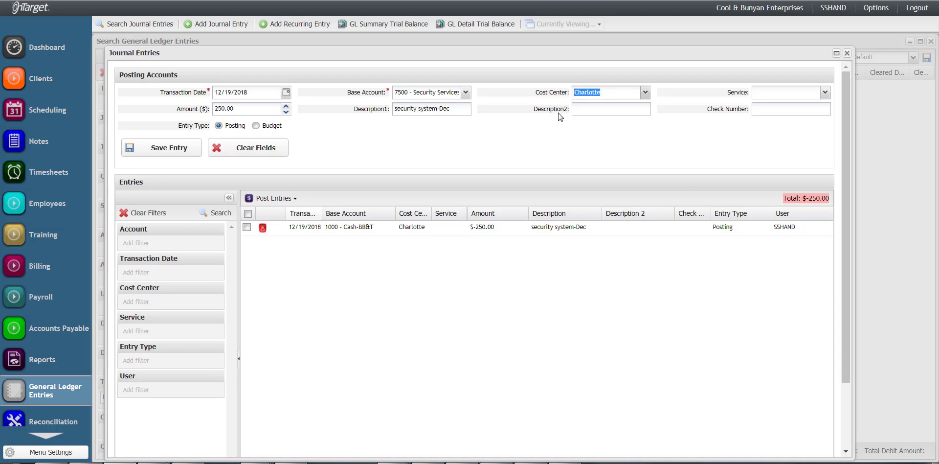
pyautogui.click(167, 153)
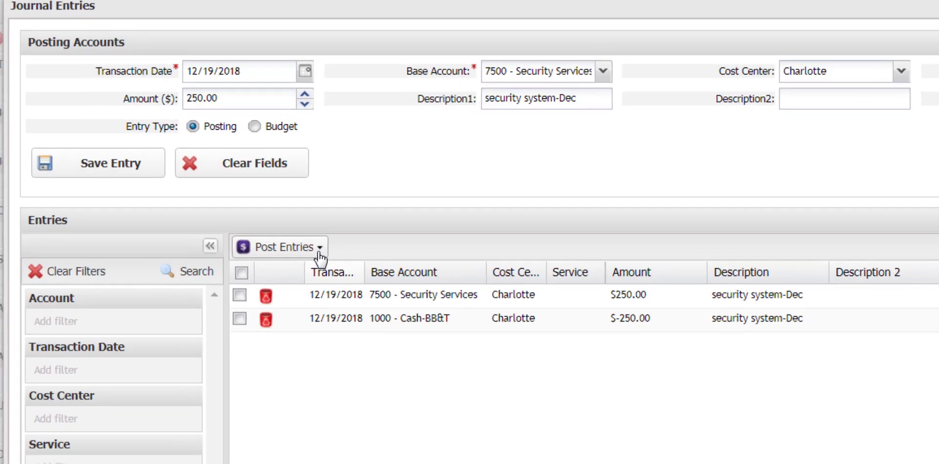
pyautogui.click(300, 213)
pyautogui.click(324, 369)
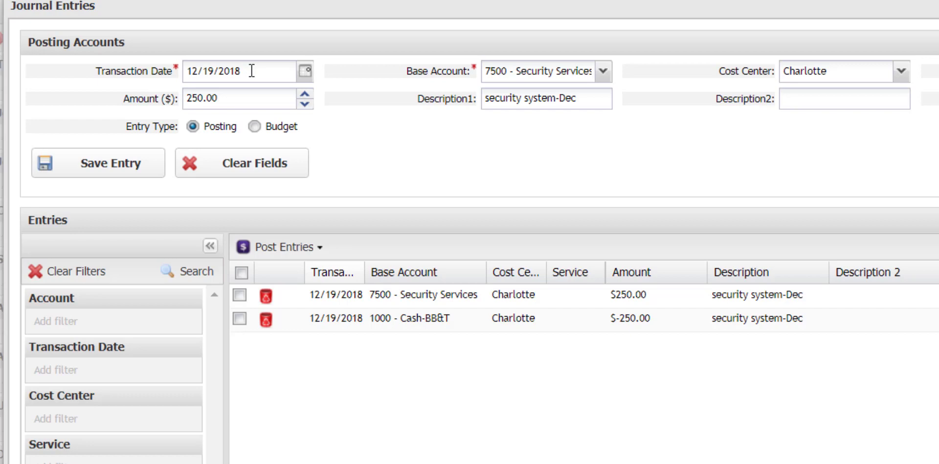
# Set up another entry with transaction date 12/12/2018, amount 775 and base account 1000 - Cash-BB&T.
pyautogui.click(305, 71)
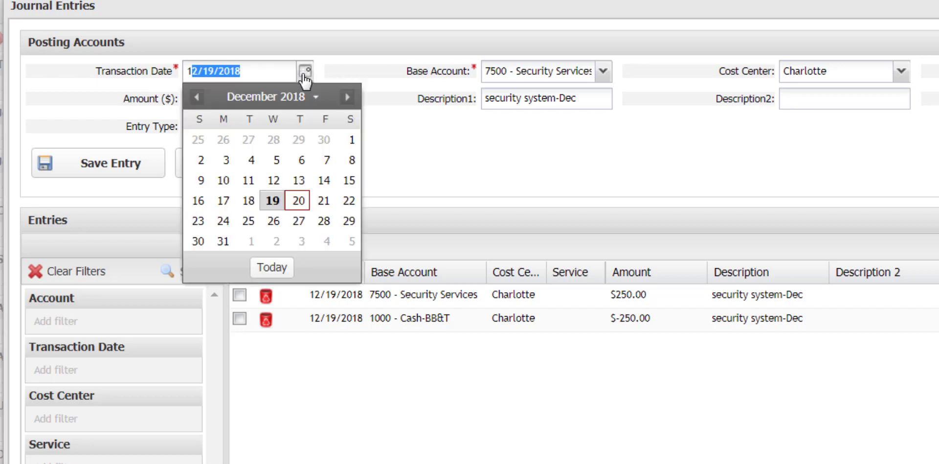
pyautogui.click(275, 179)
pyautogui.press('Tab')
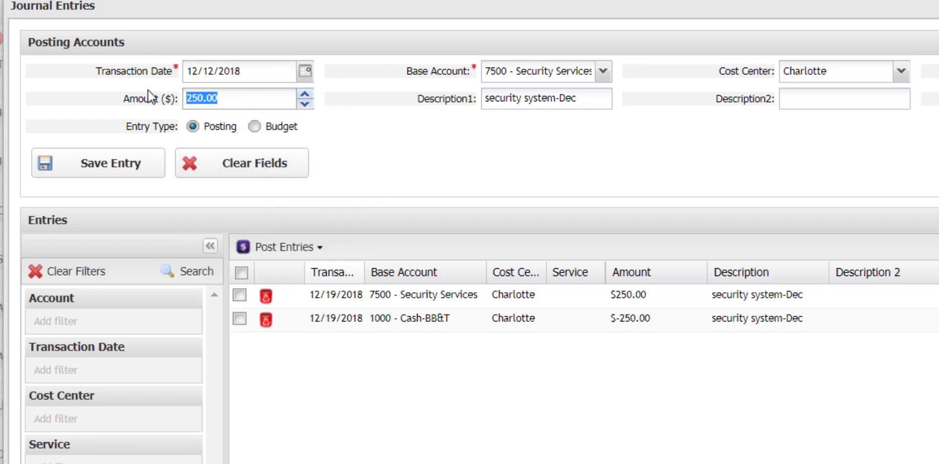
pyautogui.write('775')
pyautogui.click(603, 71)
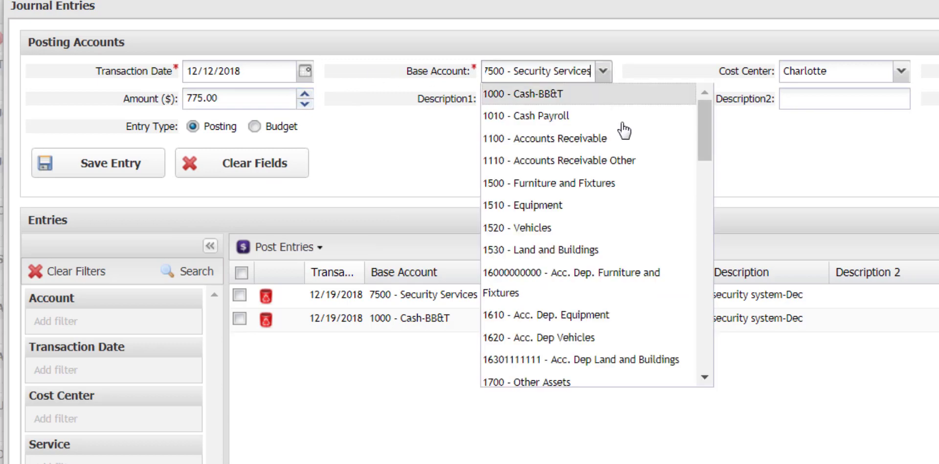
pyautogui.click(570, 94)
# Replace the first description with "Bank Charges", set the cost center to Asheville, and save the entry.
pyautogui.click(549, 97)
pyautogui.moveTo(579, 98); pyautogui.dragTo(477, 105)
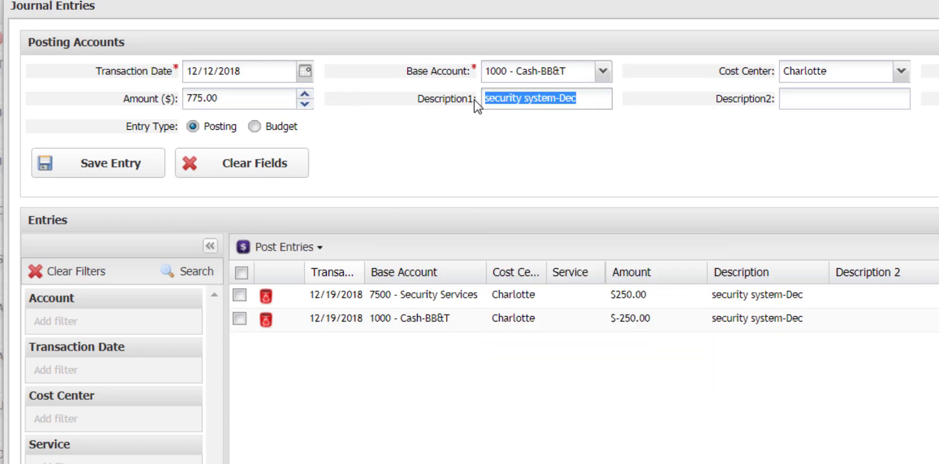
pyautogui.write('Bank Charges')
pyautogui.click(888, 71)
pyautogui.click(869, 104)
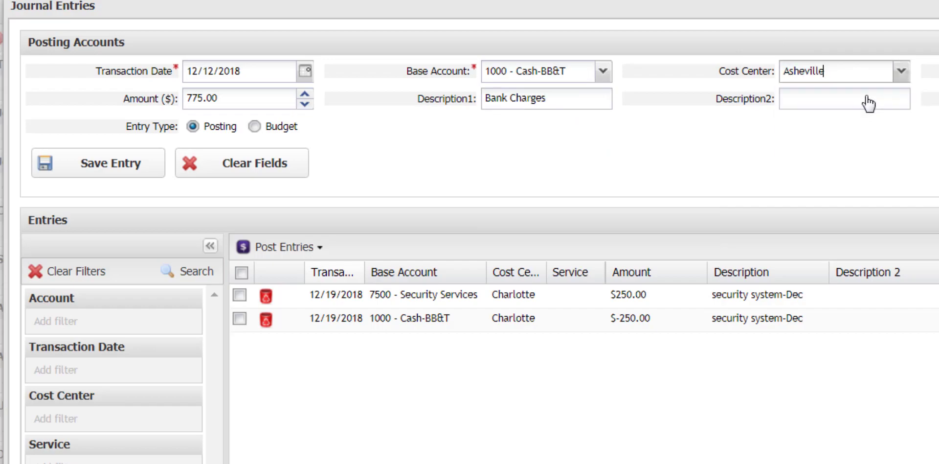
pyautogui.click(123, 166)
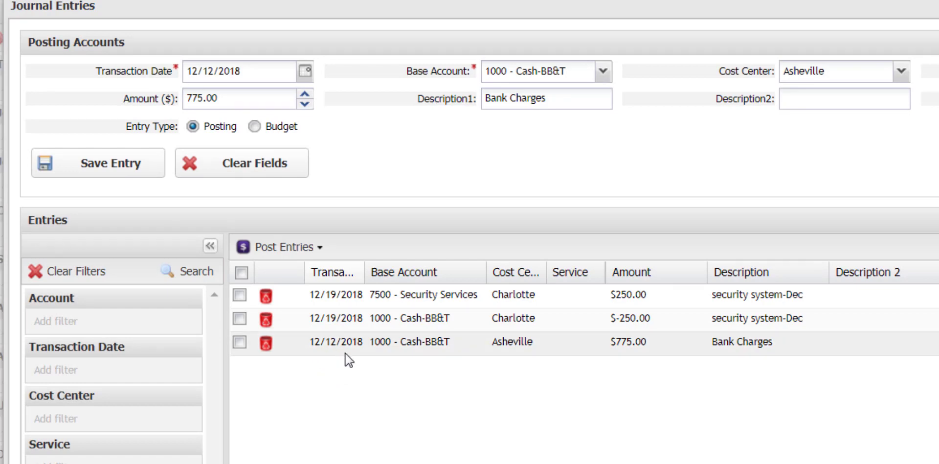
# Correct the amount of the saved 12/12/2018 Bank Charges entry to -775 in the entries list.
pyautogui.click(486, 354)
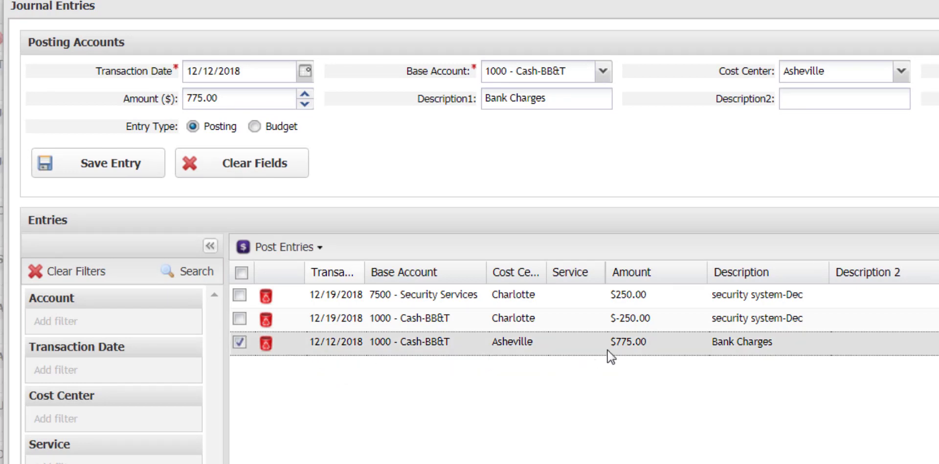
pyautogui.doubleClick(624, 346)
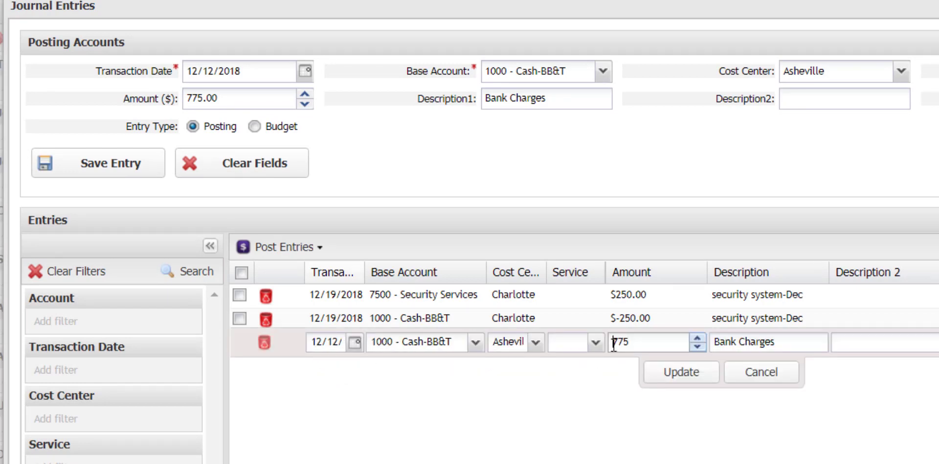
pyautogui.write('-')
pyautogui.click(685, 375)
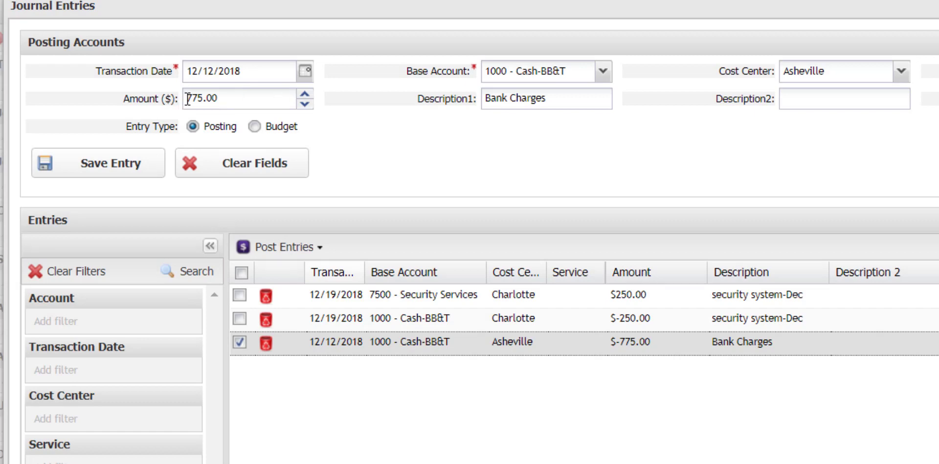
# Change the base account to 7850 - Bank Charges and save this as the offsetting 775 entry.
pyautogui.click(603, 72)
pyautogui.moveTo(705, 113); pyautogui.dragTo(703, 318)
pyautogui.click(577, 317)
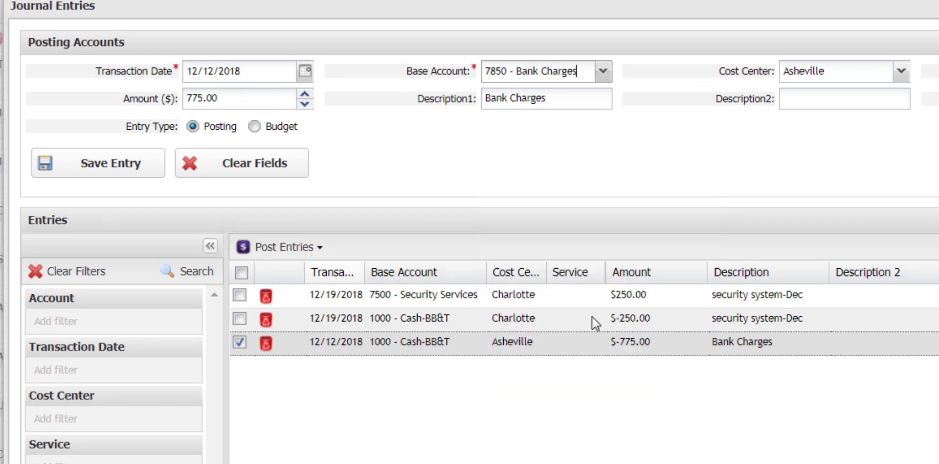
pyautogui.click(118, 177)
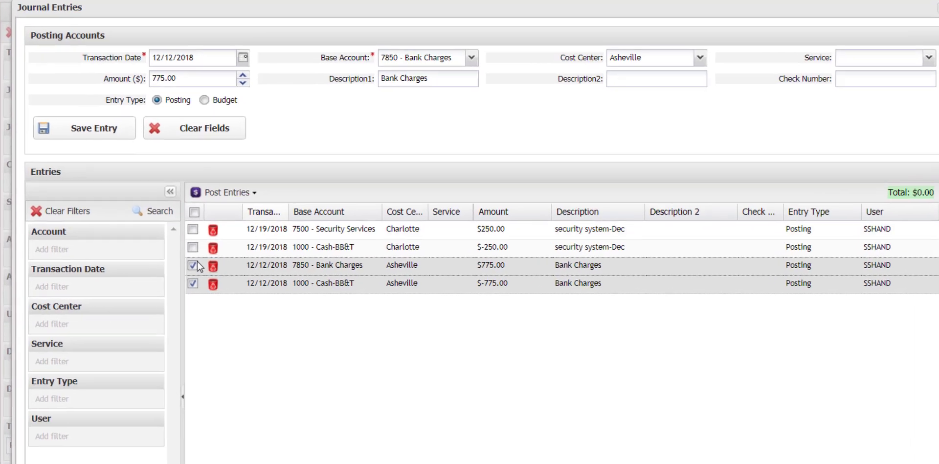
# Post all the saved journal entries to the general ledger and confirm the posting.
pyautogui.click(258, 271)
pyautogui.click(286, 210)
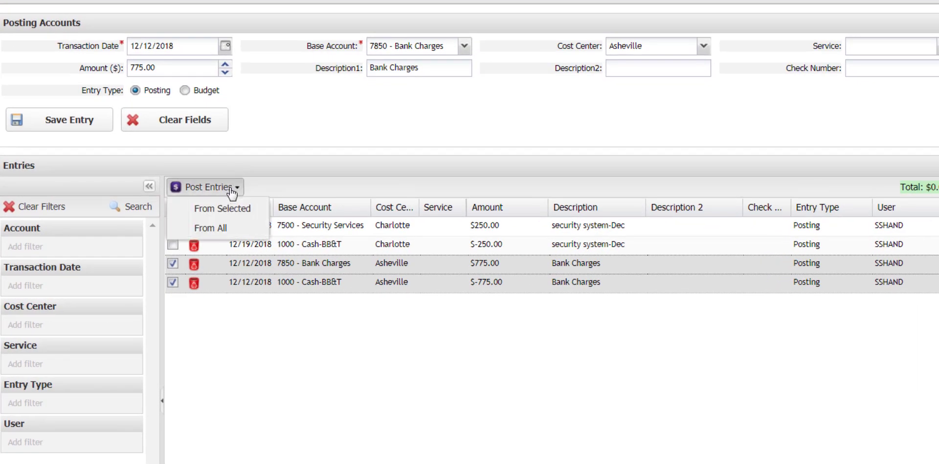
pyautogui.click(224, 228)
pyautogui.click(439, 264)
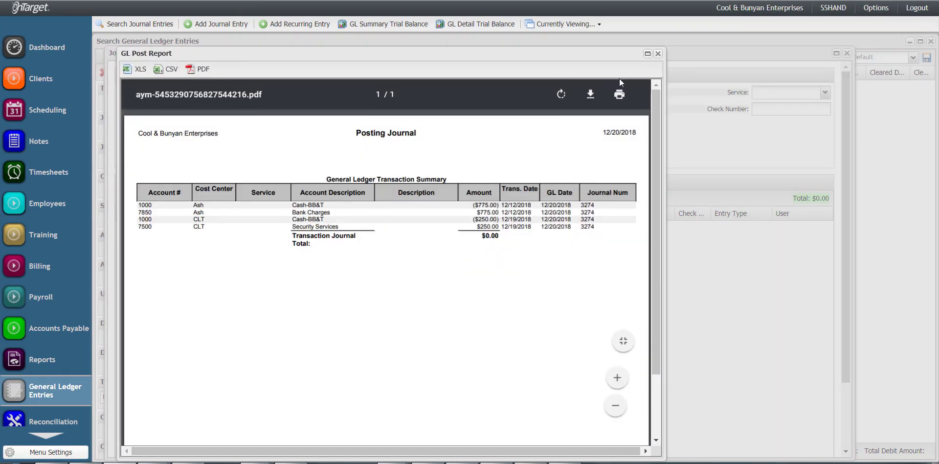
# Maximize the GL Post Report to review the posted transactions, and close the report and the Journal Entries window.
pyautogui.click(648, 55)
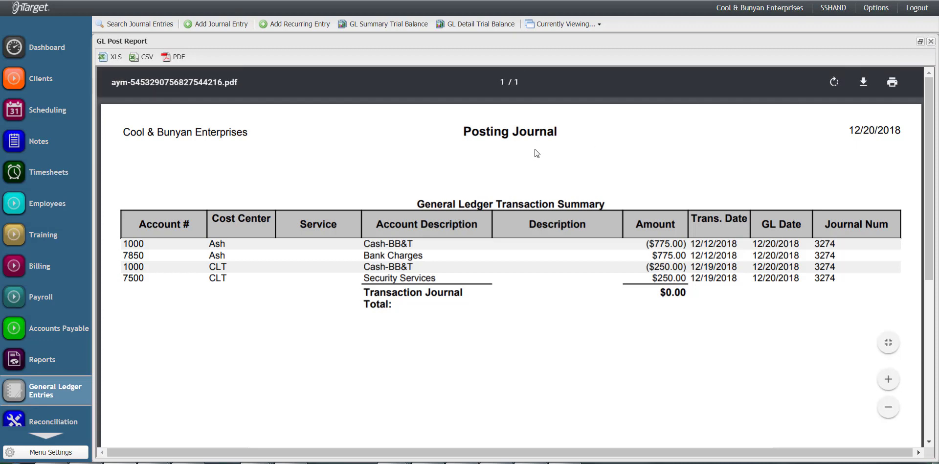
pyautogui.click(930, 42)
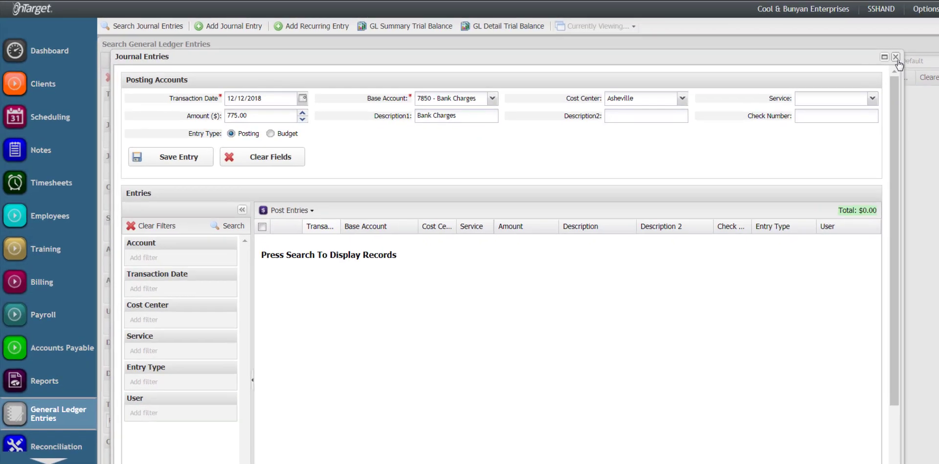
pyautogui.click(847, 53)
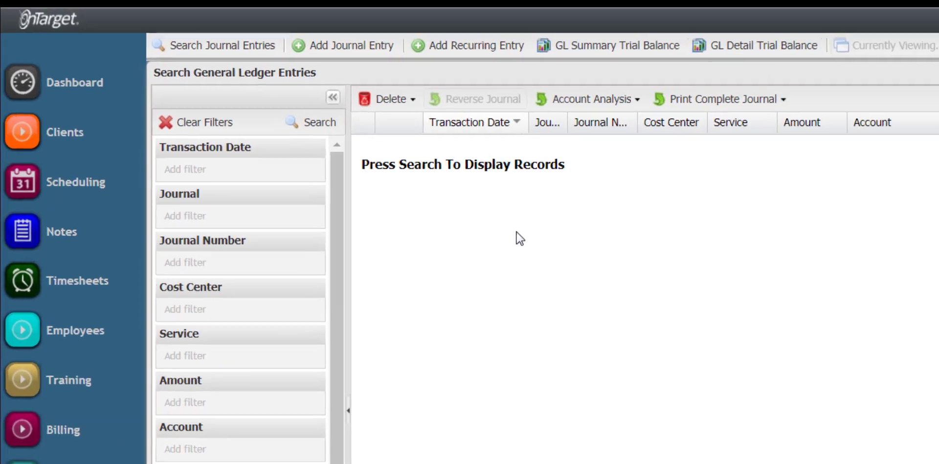
# Search the general ledger entries for transaction dates starting and ending on 12/12/2018.
pyautogui.click(198, 183)
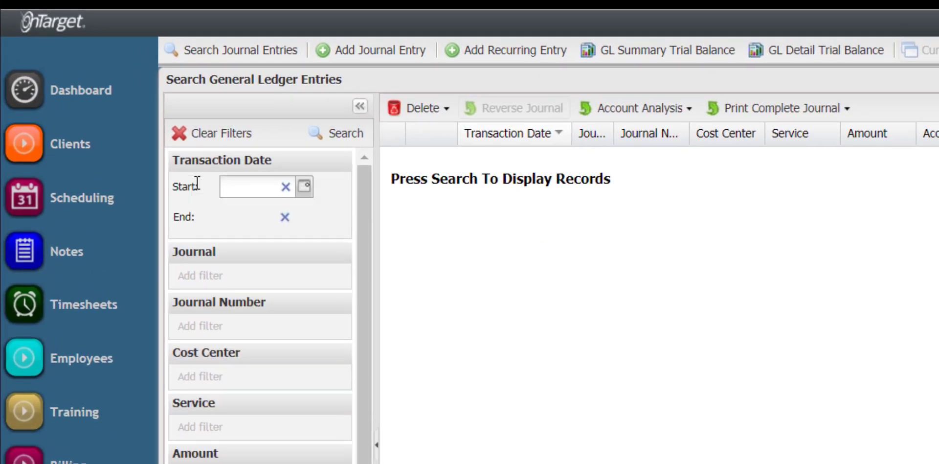
pyautogui.write('12122018')
pyautogui.press('Tab')
pyautogui.write('12/12')
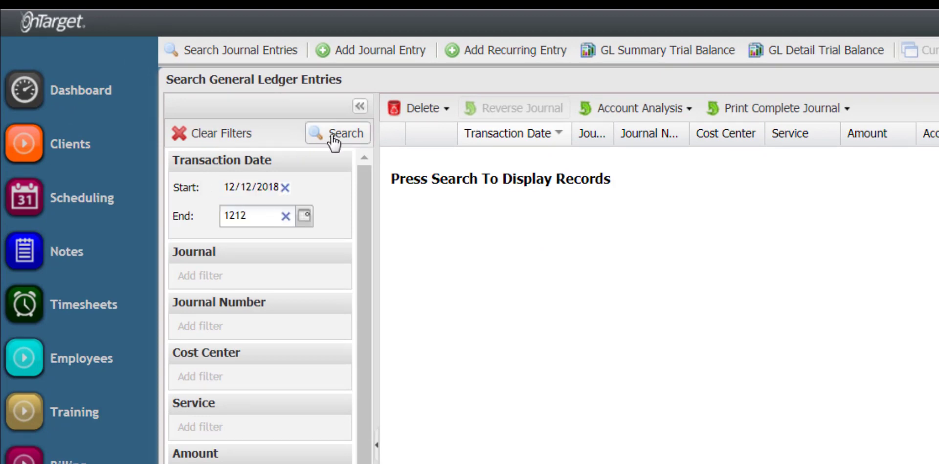
pyautogui.click(324, 134)
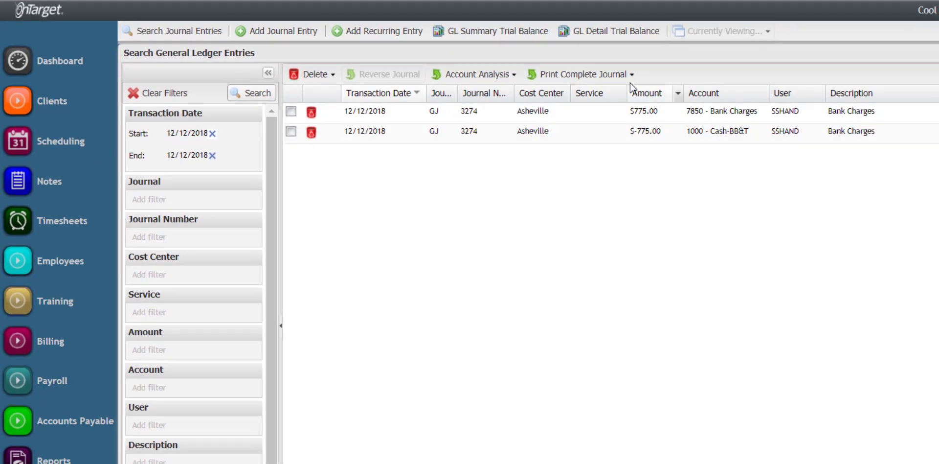
# Generate the Complete Journal report from all listed entries, maximize it for review, and close it.
pyautogui.click(629, 75)
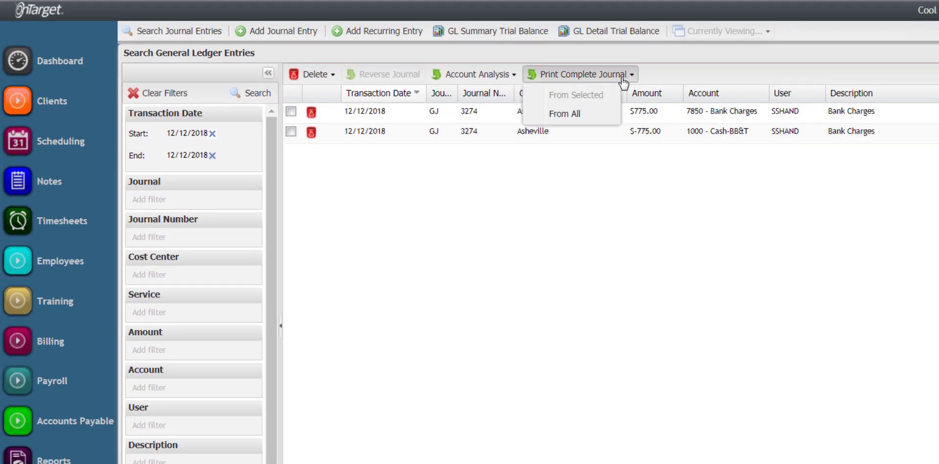
pyautogui.click(598, 115)
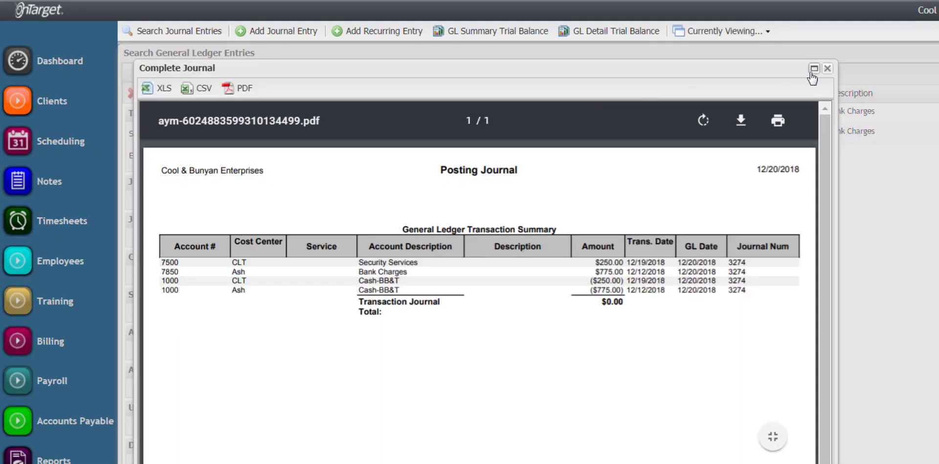
pyautogui.click(814, 69)
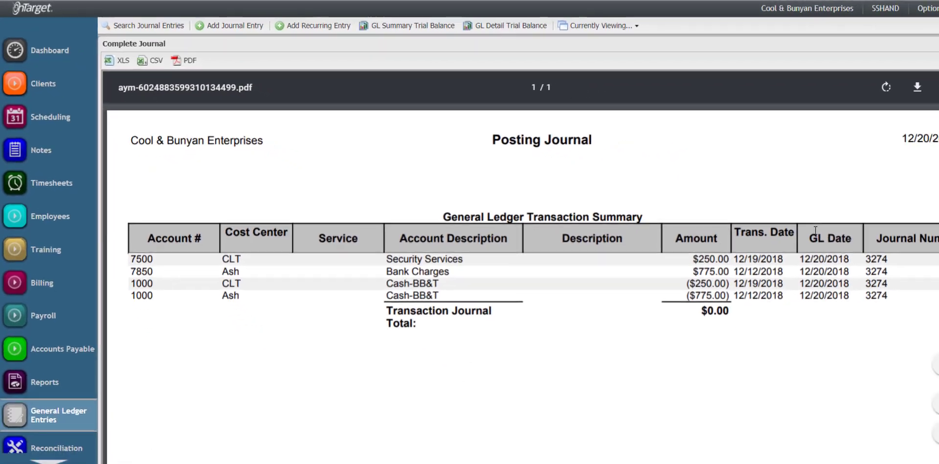
pyautogui.click(930, 42)
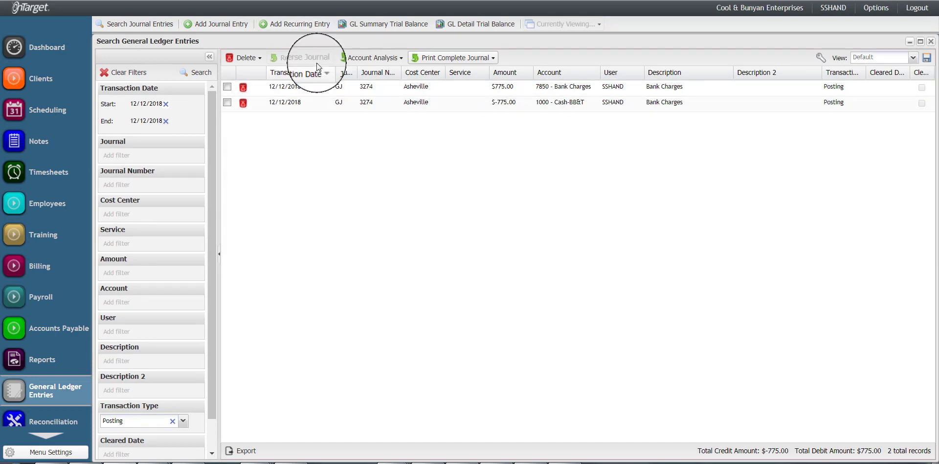
# Add a recurring entry for base account 1000 - Cash-BB&T, amount -1500, cost center Charlotte, description "Rent-Tryon St", and save the line.
pyautogui.click(279, 30)
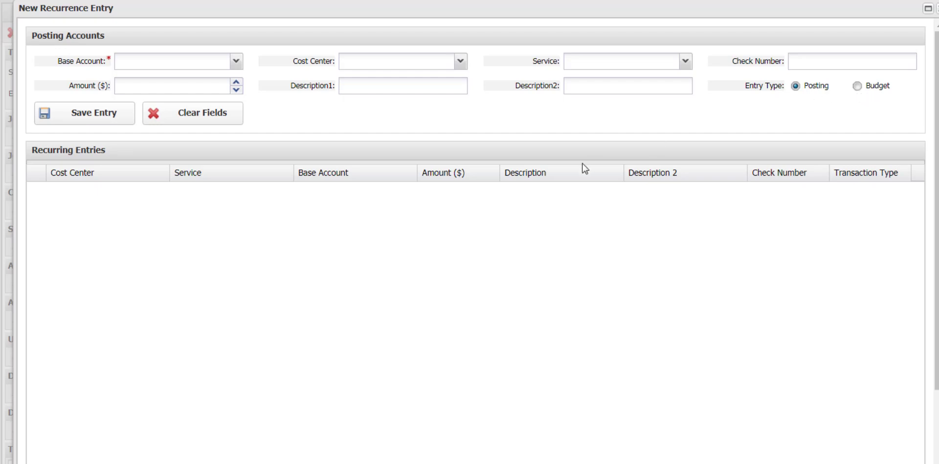
pyautogui.click(236, 61)
pyautogui.click(249, 75)
pyautogui.click(168, 85)
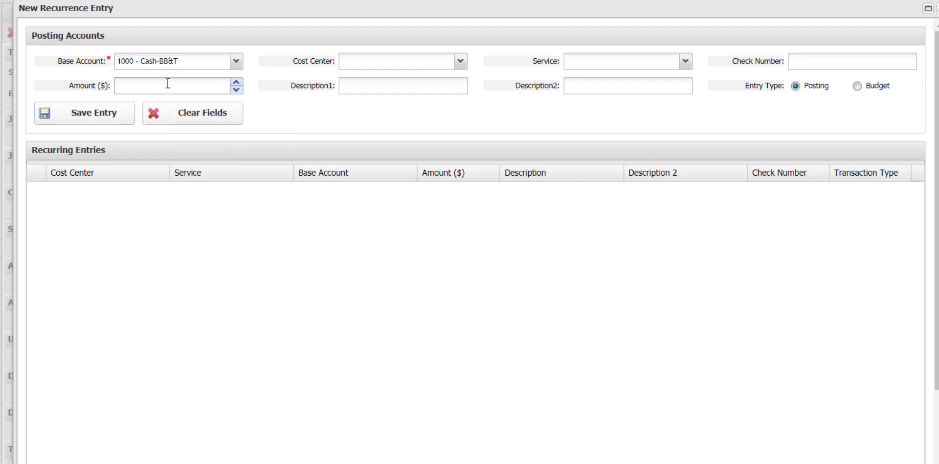
pyautogui.write('-1500')
pyautogui.click(430, 61)
pyautogui.click(391, 79)
pyautogui.click(383, 83)
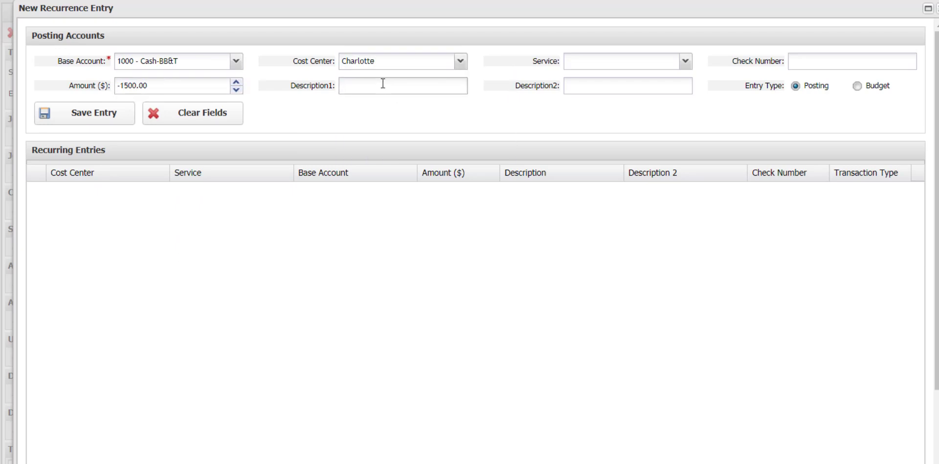
pyautogui.write('Rent-Tryon St')
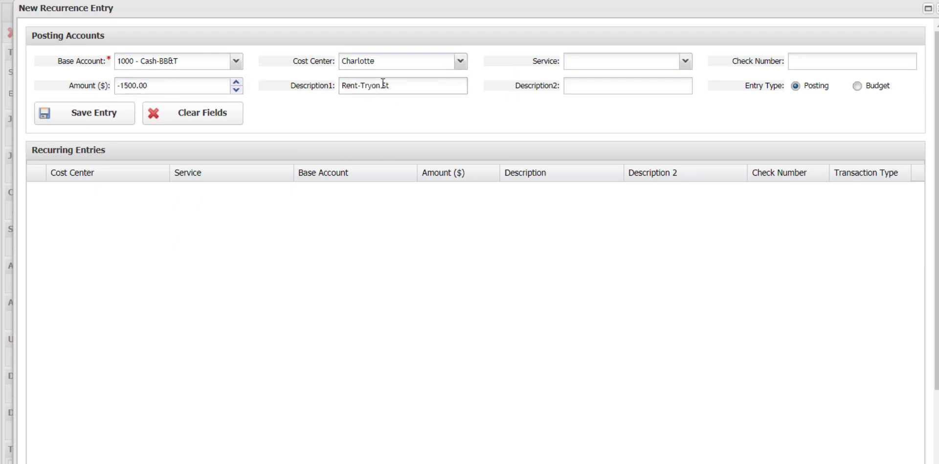
pyautogui.click(121, 122)
# Change the base account to 7000 - Rent and the amount to 1500, and save this as the offsetting recurring line.
pyautogui.click(236, 61)
pyautogui.moveTo(283, 121); pyautogui.dragTo(281, 195)
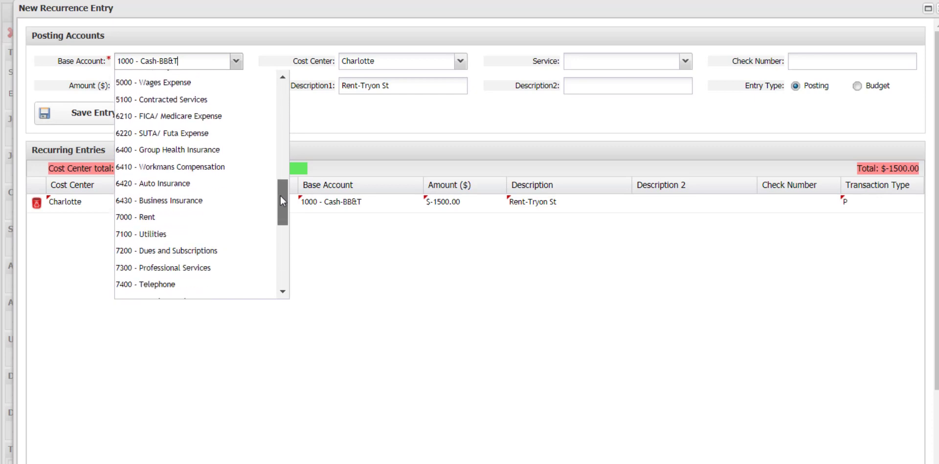
pyautogui.click(220, 218)
pyautogui.click(119, 87)
pyautogui.press('BackSpace')
pyautogui.click(101, 121)
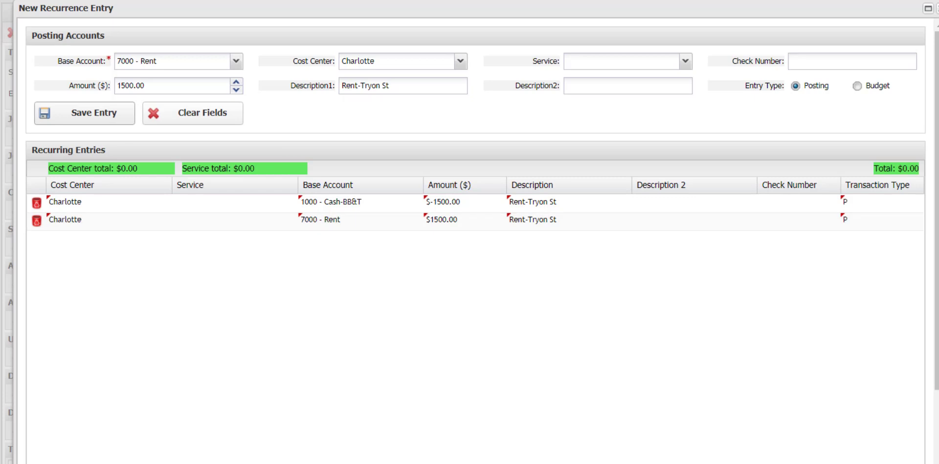
# Set the recurrence schedule's start date to 01/01/2019 and its end date to 12/31/2019.
pyautogui.moveTo(936, 225); pyautogui.dragTo(916, 297)
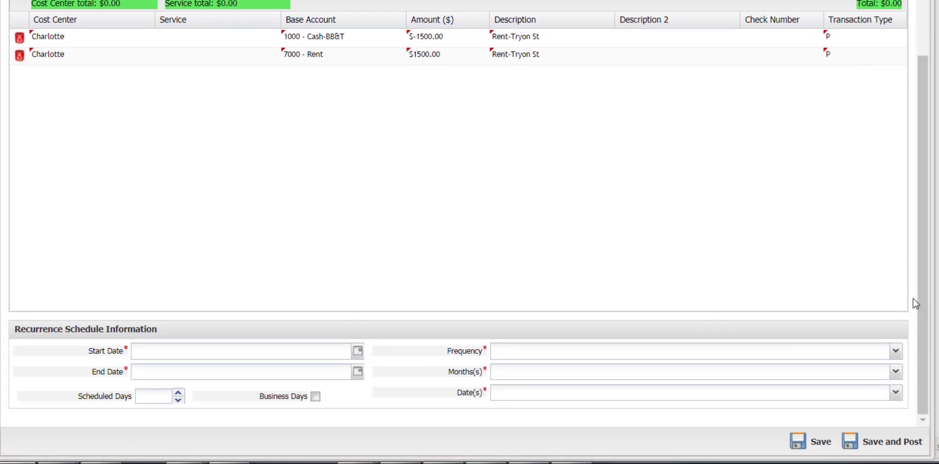
pyautogui.click(357, 350)
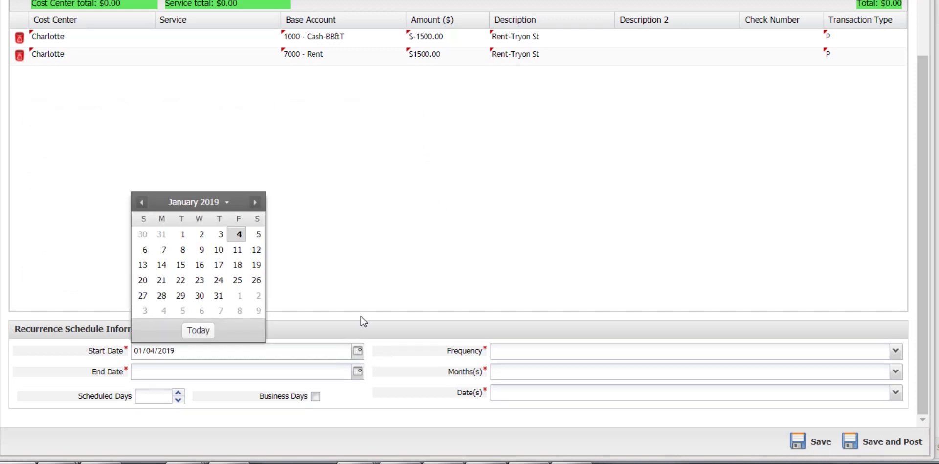
pyautogui.click(183, 234)
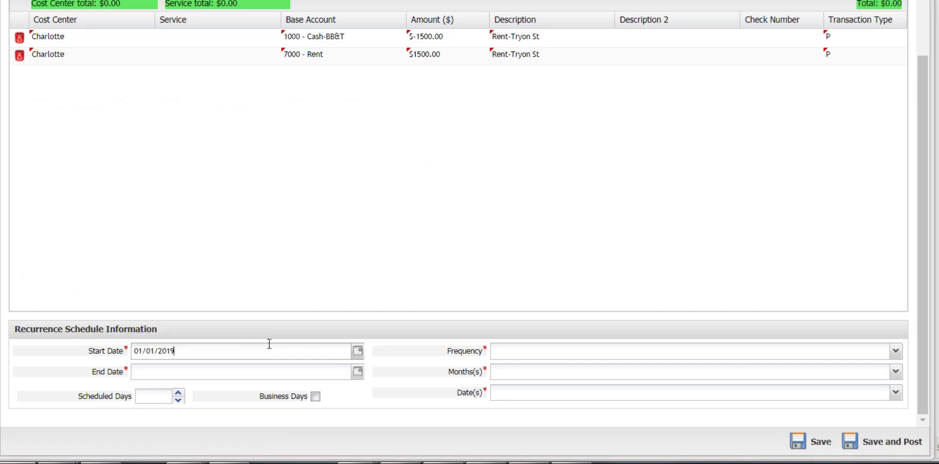
pyautogui.click(358, 371)
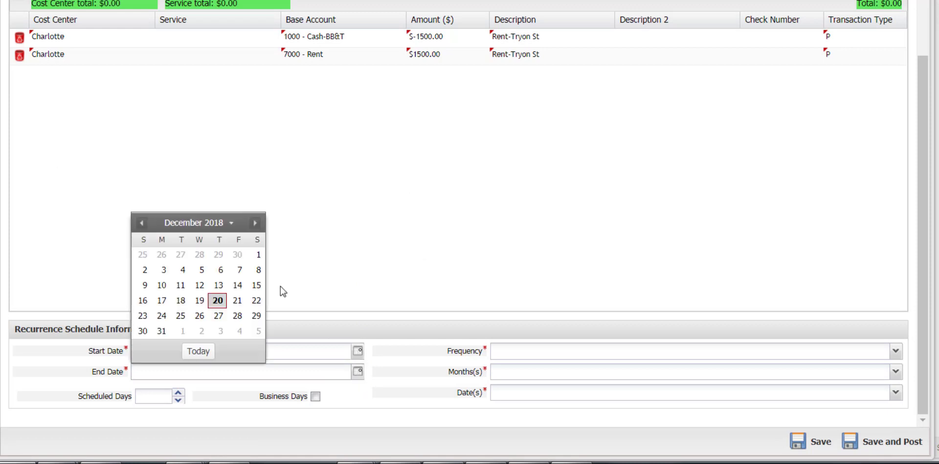
pyautogui.doubleClick(255, 223)
pyautogui.click(254, 223)
pyautogui.doubleClick(255, 223)
pyautogui.doubleClick(255, 223)
pyautogui.doubleClick(255, 223)
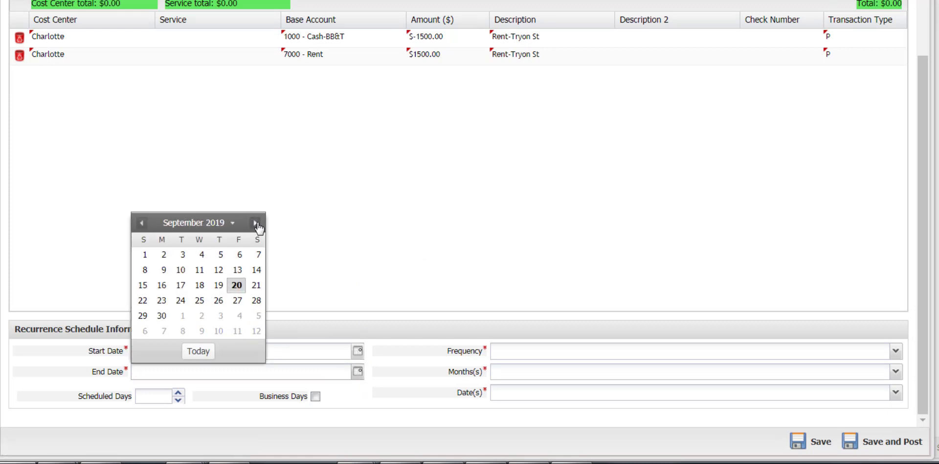
pyautogui.doubleClick(255, 223)
pyautogui.click(255, 223)
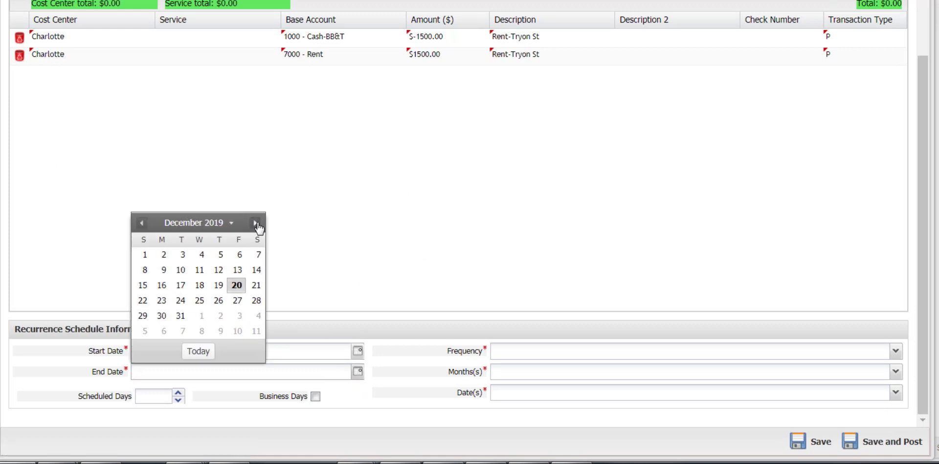
pyautogui.click(181, 315)
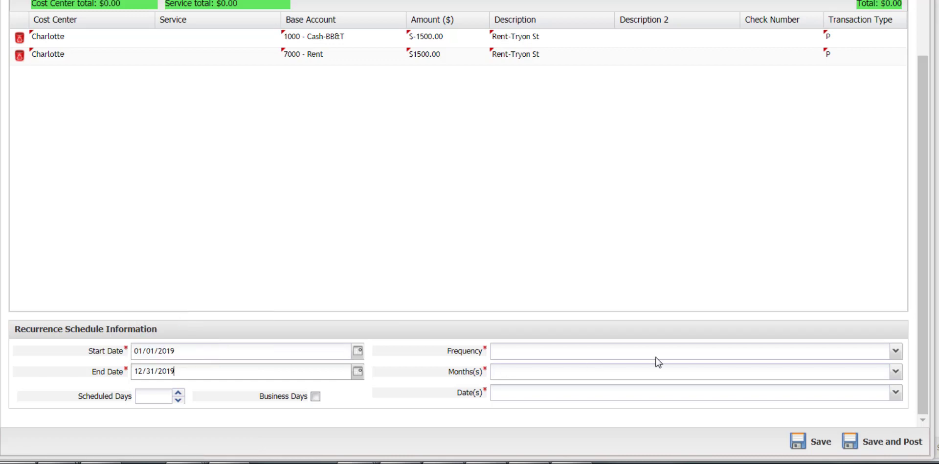
# Set the recurrence frequency to Monthly by Date on date 5, save and post the recurring entry, and close the post report.
pyautogui.click(896, 350)
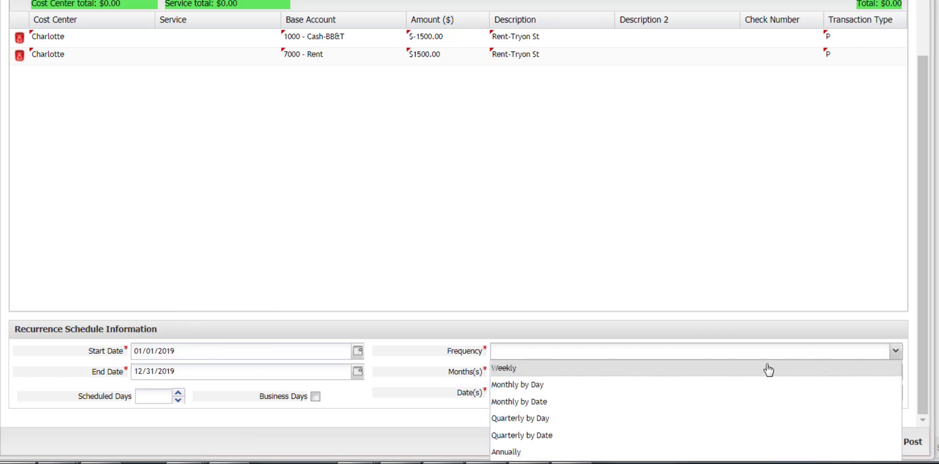
pyautogui.click(595, 402)
pyautogui.click(896, 371)
pyautogui.write('5')
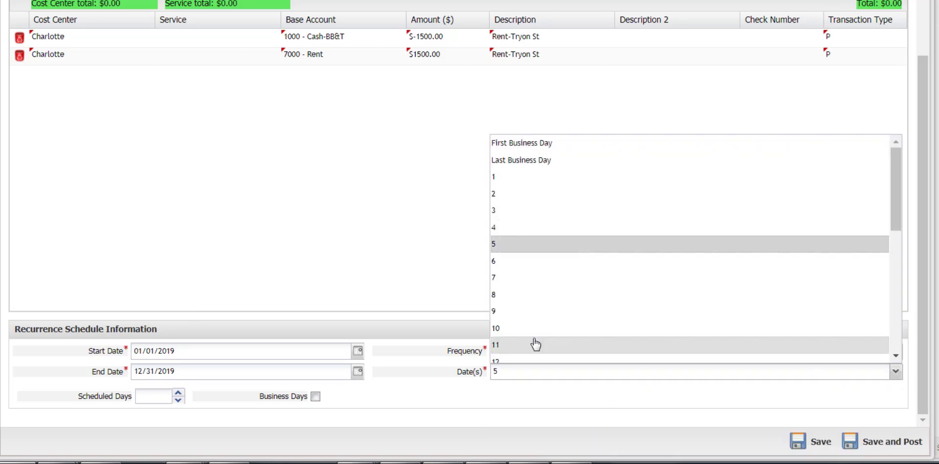
pyautogui.click(540, 392)
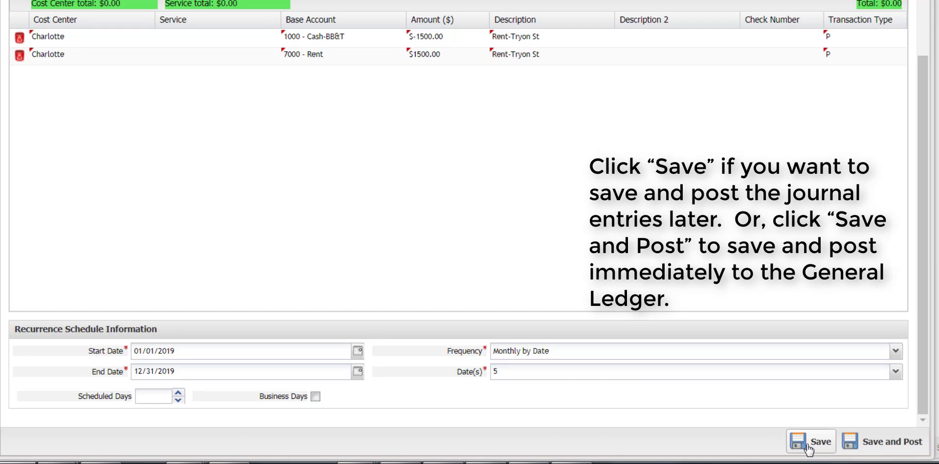
pyautogui.click(870, 442)
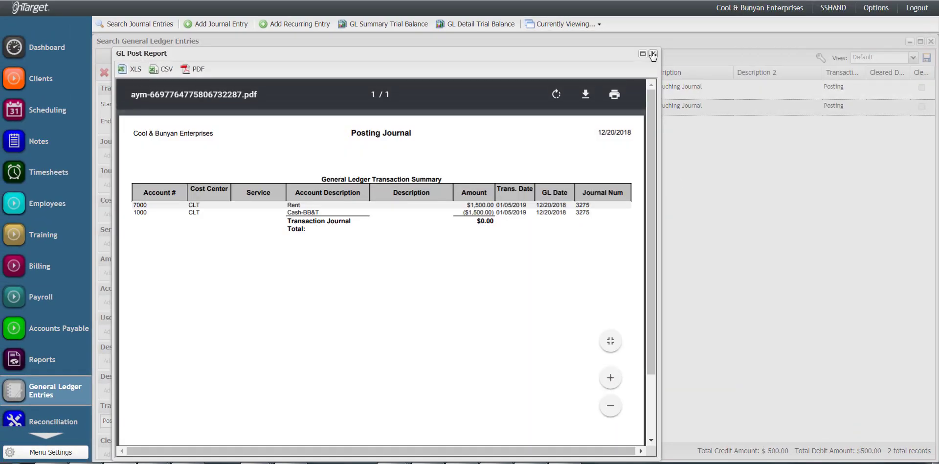
pyautogui.click(653, 54)
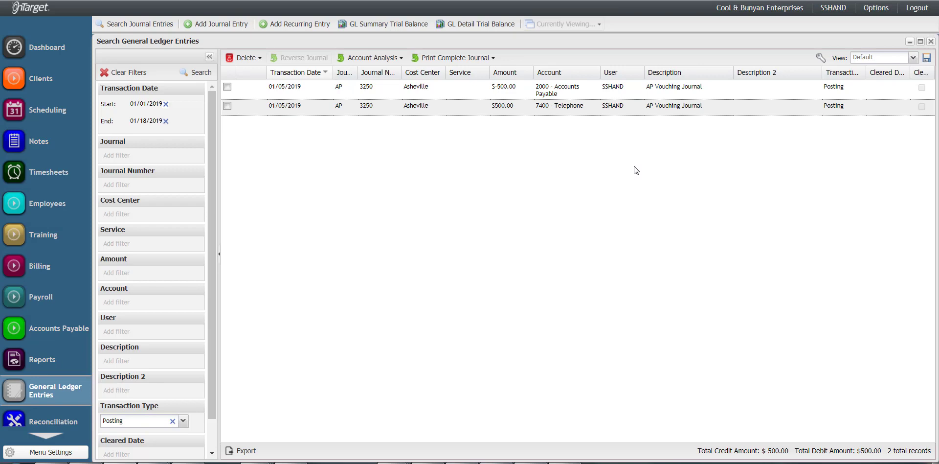
# Open the Contact Support form that offers the OnTarget Help pages.
pyautogui.click(875, 8)
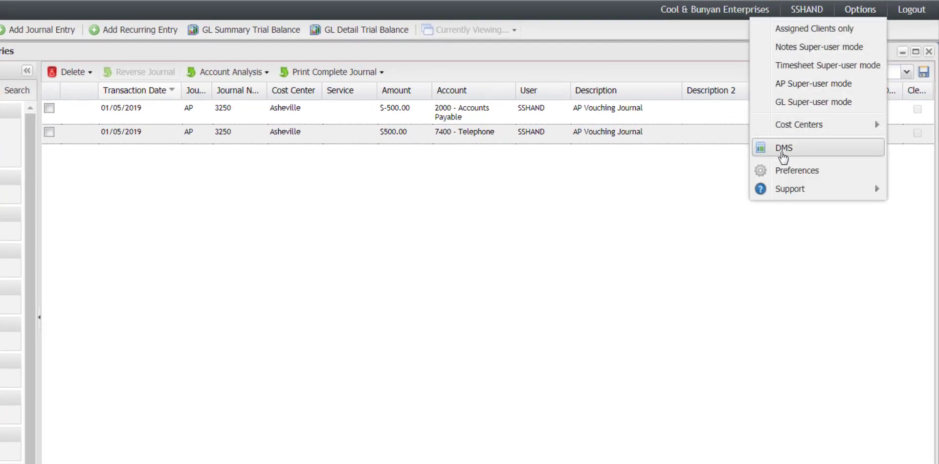
pyautogui.moveTo(800, 187)
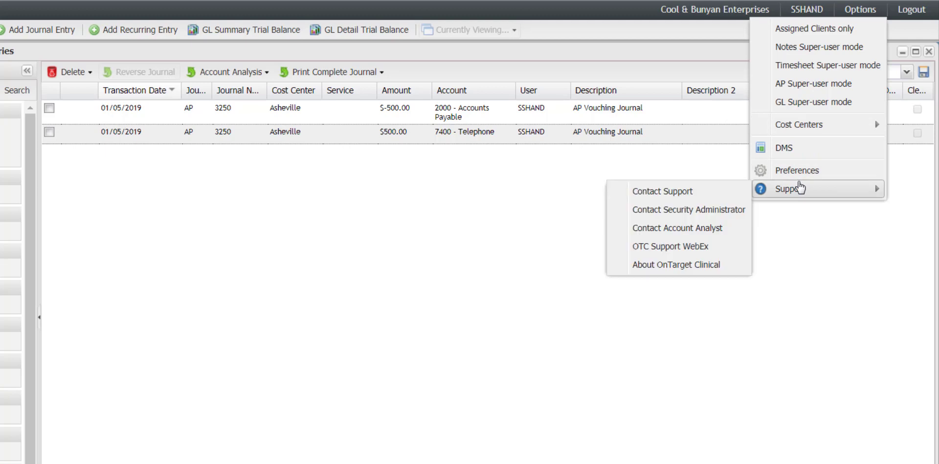
pyautogui.click(721, 195)
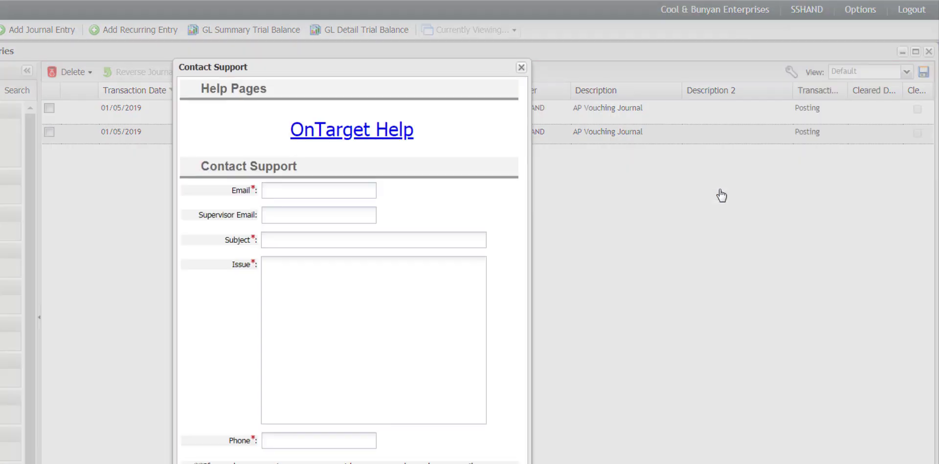